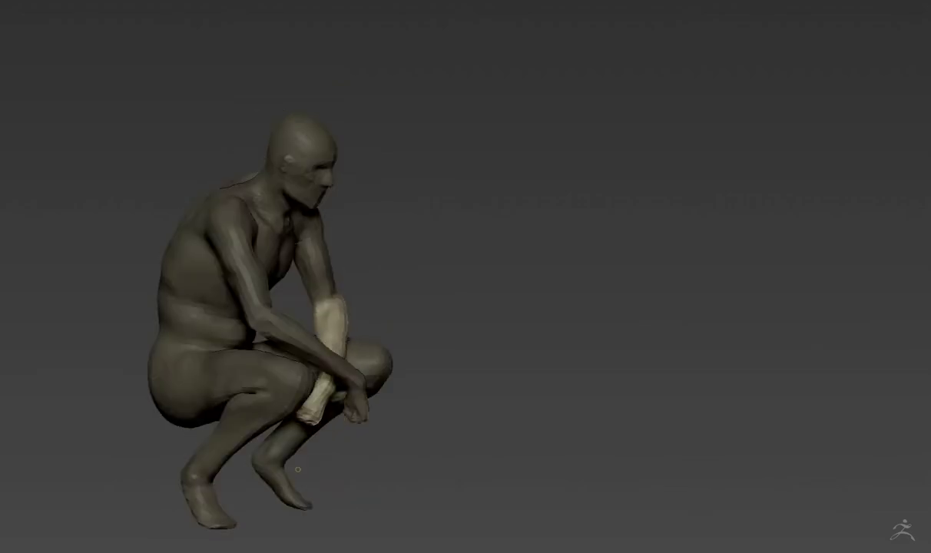
# Step: Rotate the crouching figure to view its back, legs and feet from behind
pyautogui.moveTo(180, 513); pyautogui.dragTo(415, 382)
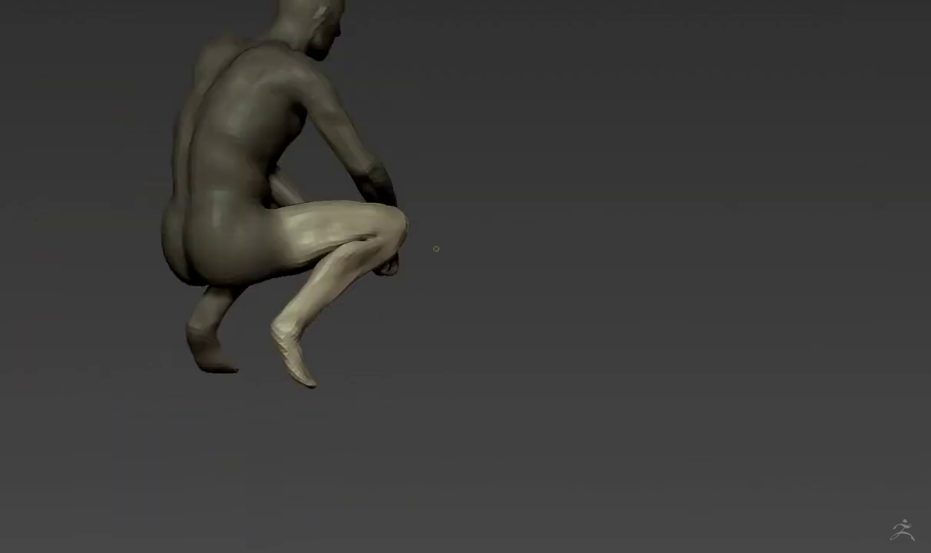